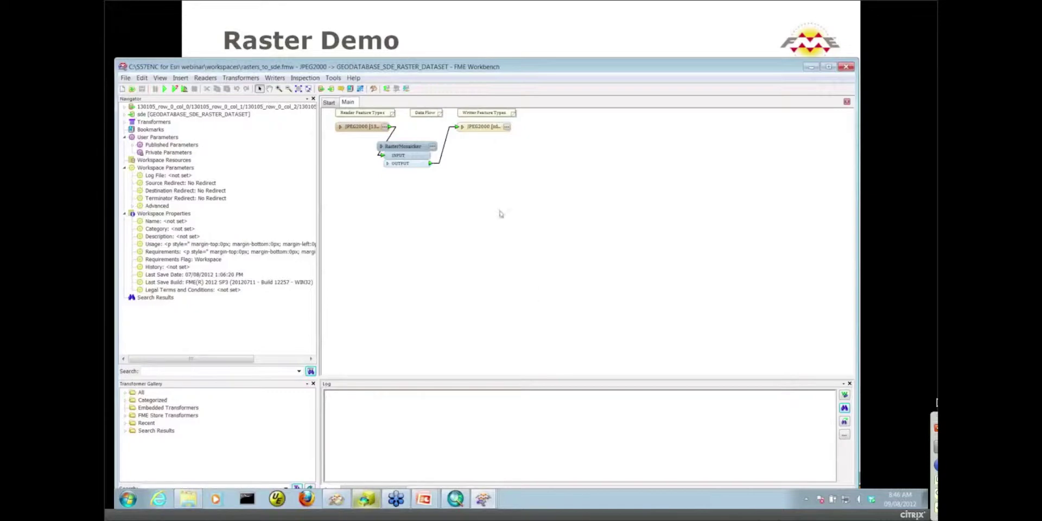
Step: Select the Writer Feature Types bookmark and raise the Workbench window until its status bar shows
click(473, 112)
drag(468, 69, 478, 27)
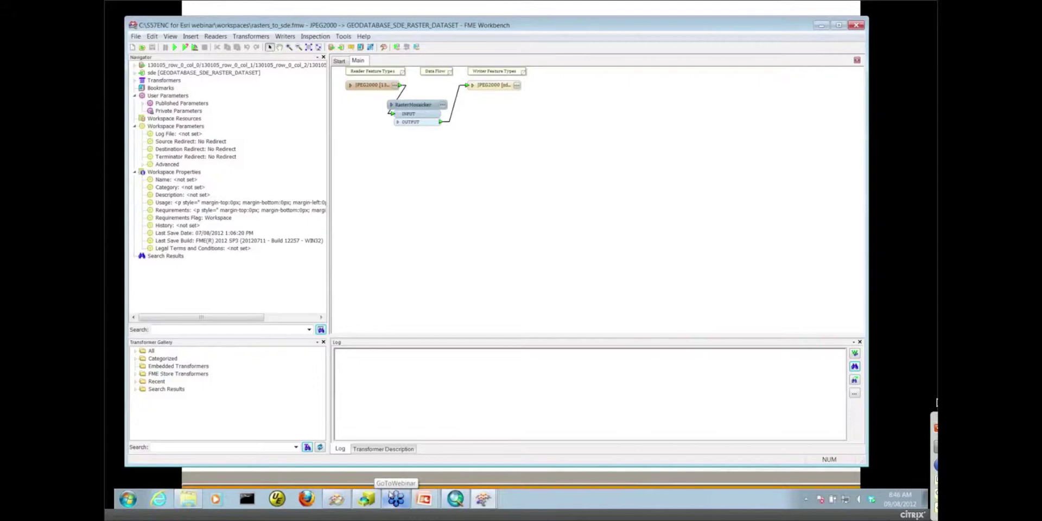
Step: Browse in Explorer to C:\FMEData\Data\Raster\130105_tiles, which lists 16 JP2 tiles
click(190, 499)
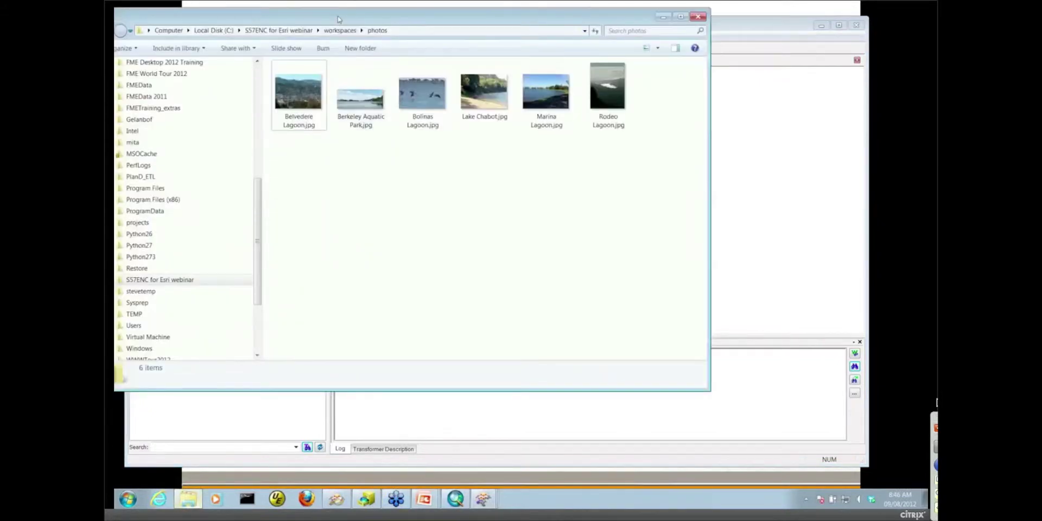
drag(326, 223, 327, 174)
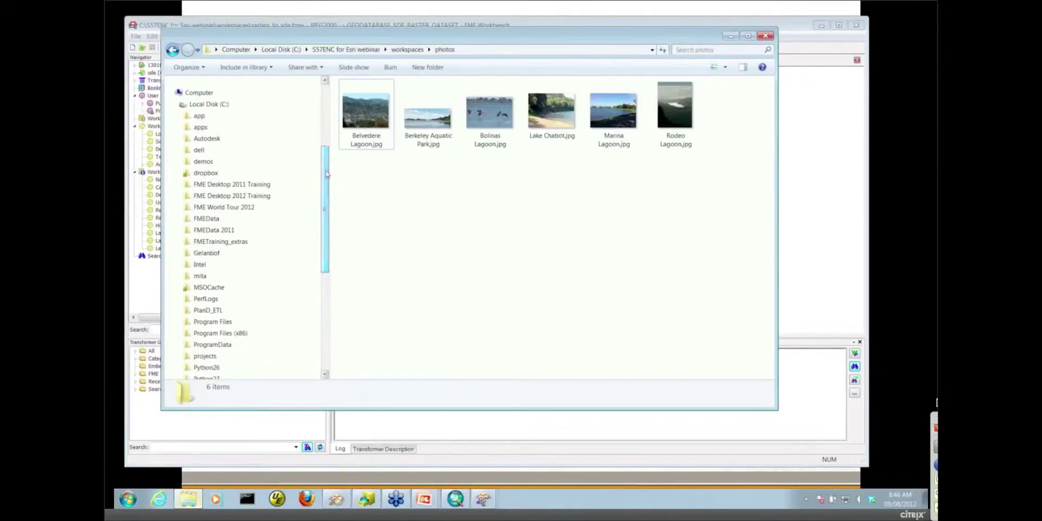
click(181, 219)
click(205, 233)
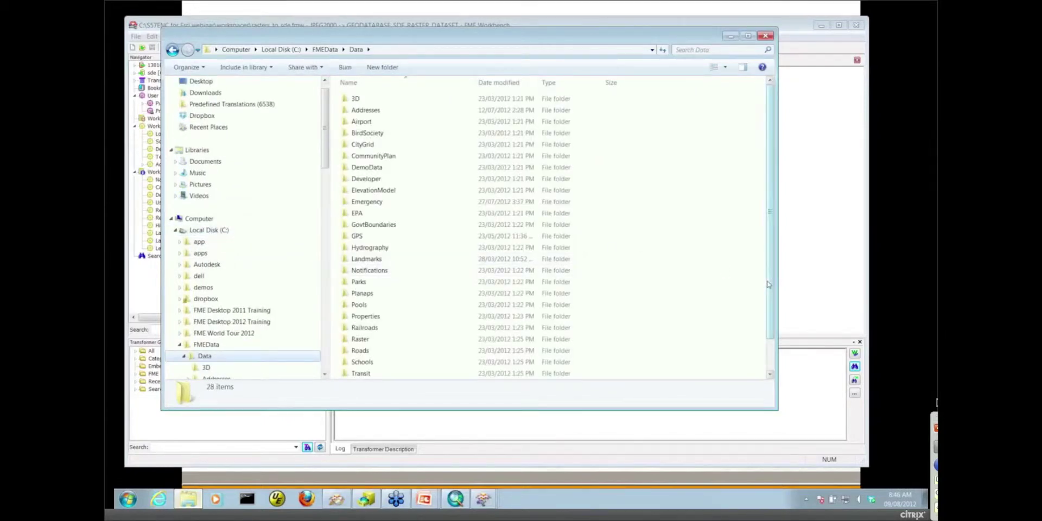
scroll(768, 285, down, 1)
double_click(375, 304)
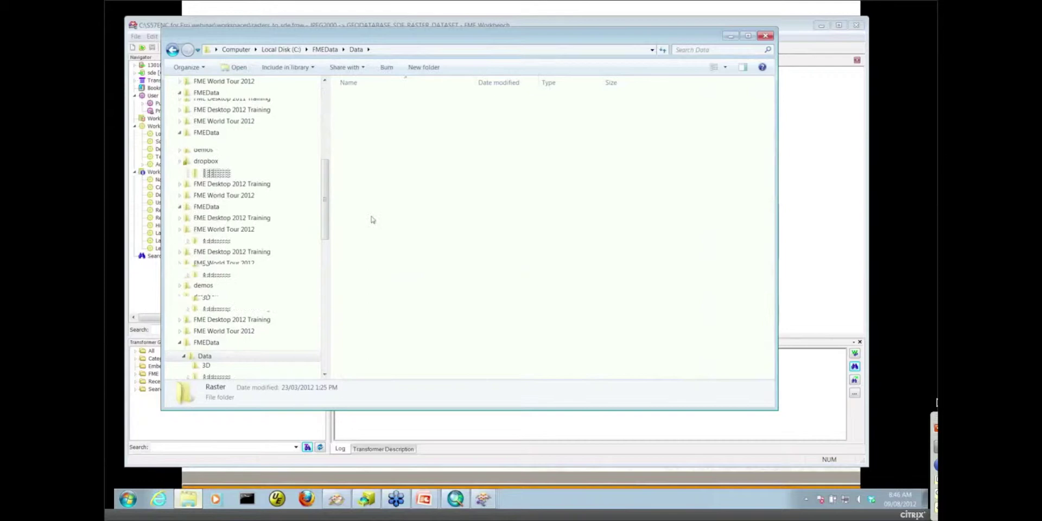
double_click(369, 100)
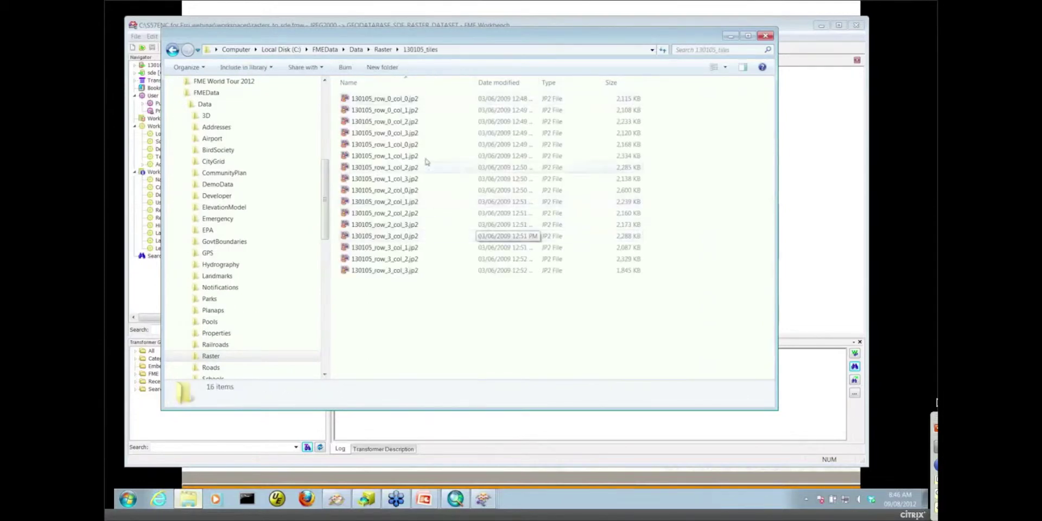
Step: Check the first-row tiles 130105_row_0_col_0 through col_3, then minimize Explorer
click(402, 102)
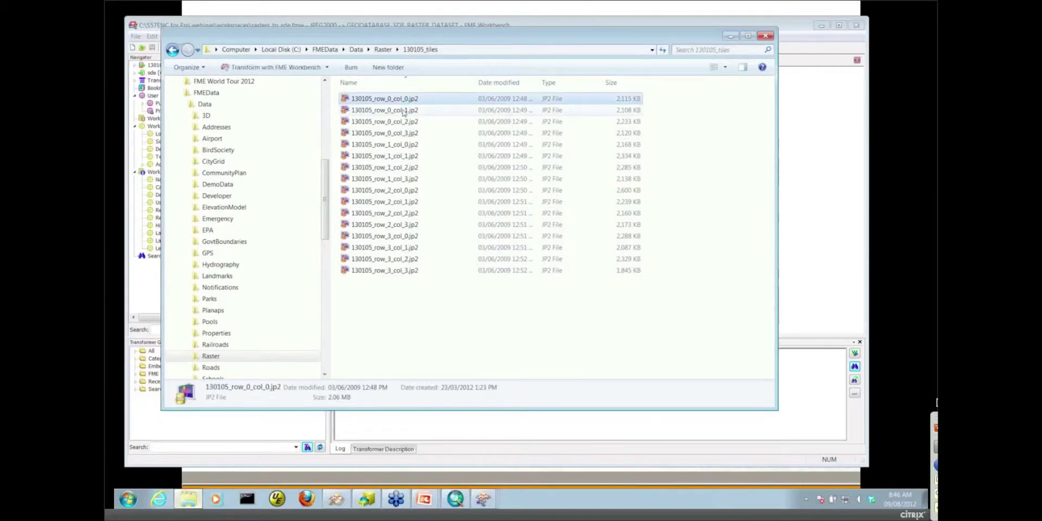
click(405, 111)
click(408, 134)
click(405, 100)
click(406, 110)
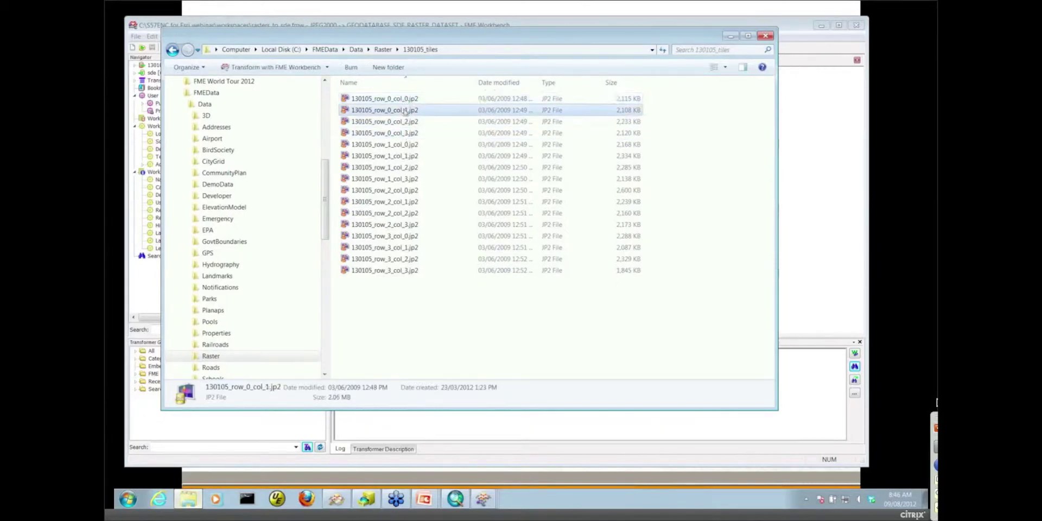
click(407, 122)
click(408, 134)
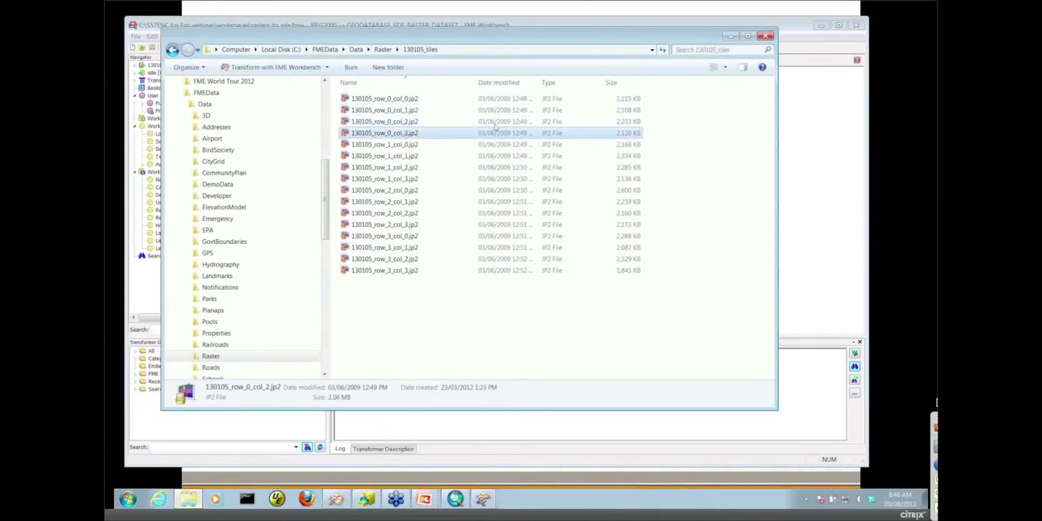
click(730, 35)
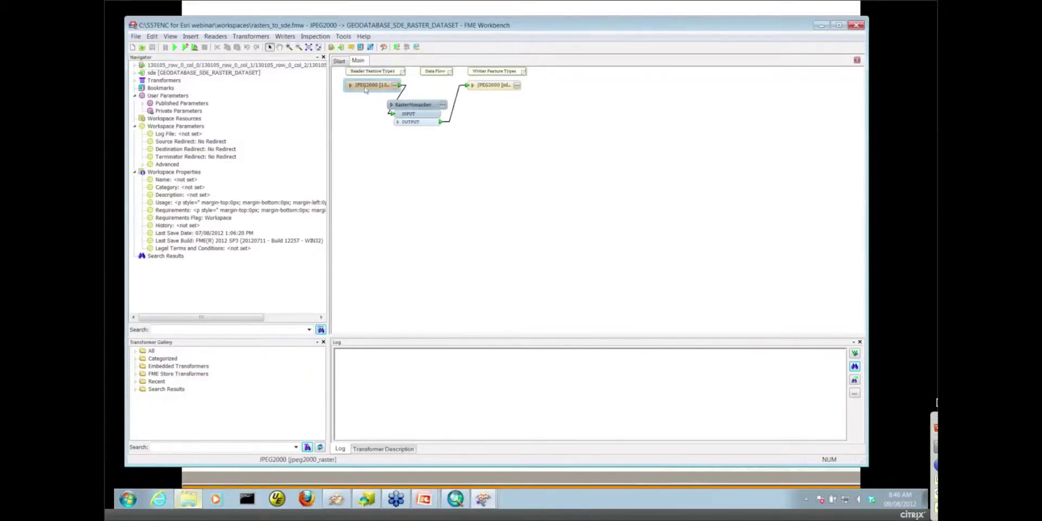
Step: Nudge the JPEG2000 reader left, expand the sde dataset's parameters, and shift the writer feature type down-right
drag(365, 88, 360, 91)
click(135, 74)
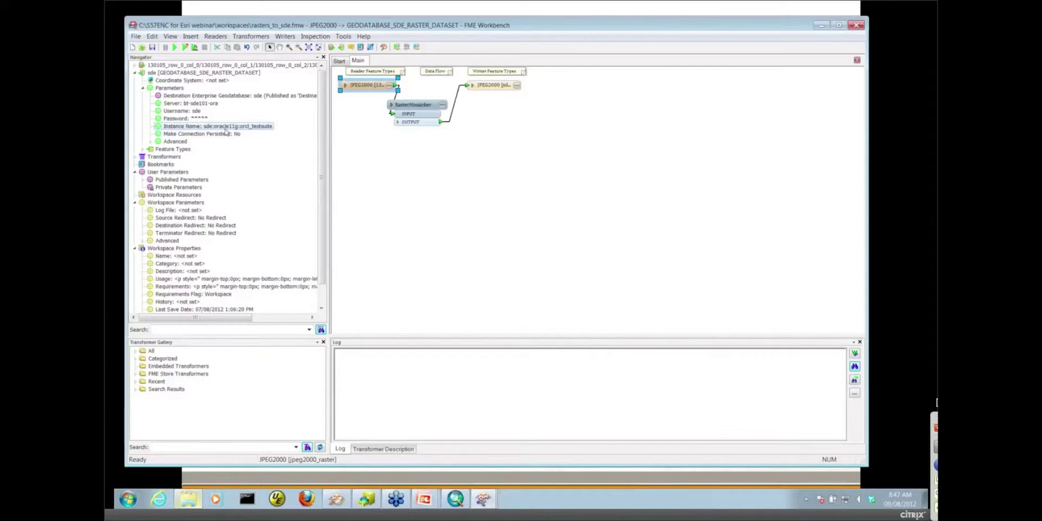
drag(488, 85, 495, 96)
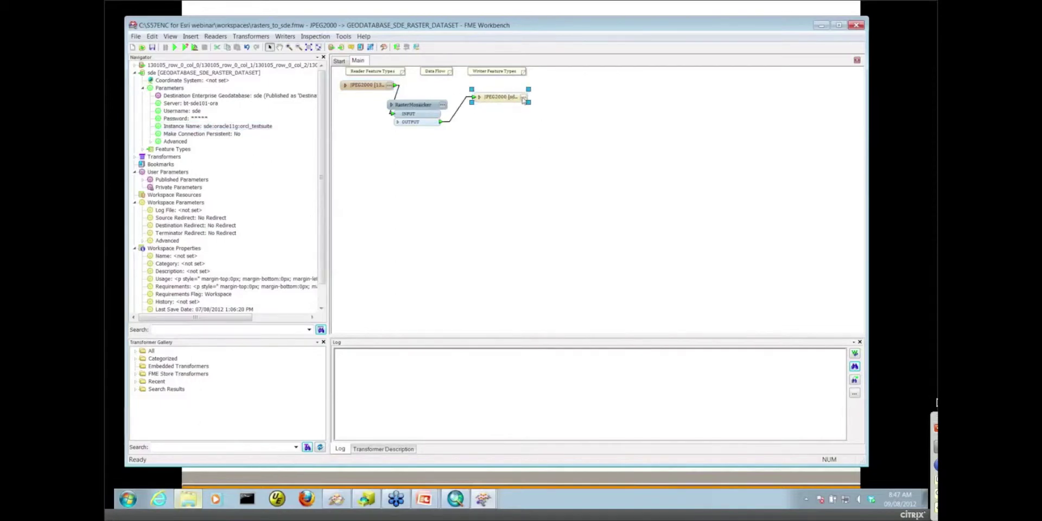
Step: Review the writer's format parameters, keeping compression None and pyramid resampling NEAREST
click(523, 98)
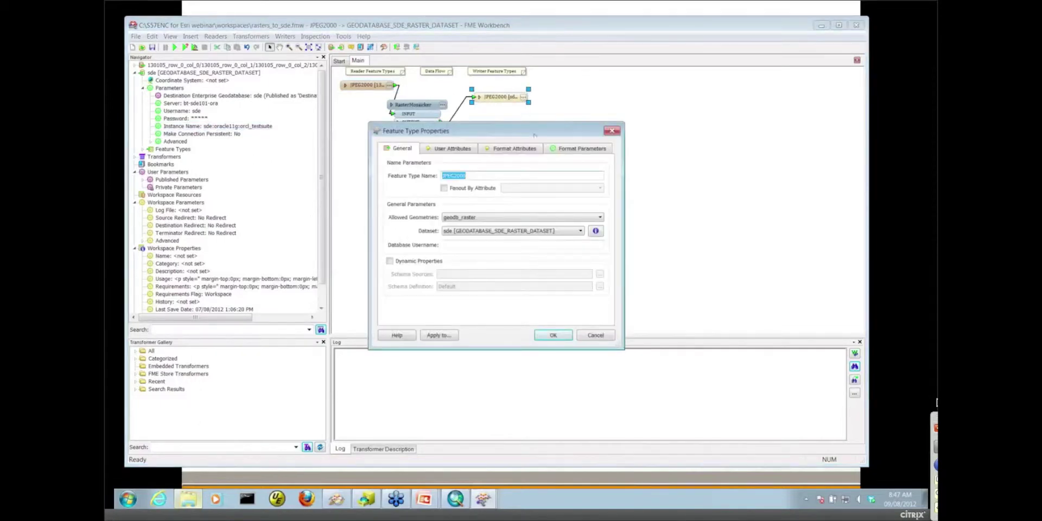
click(580, 149)
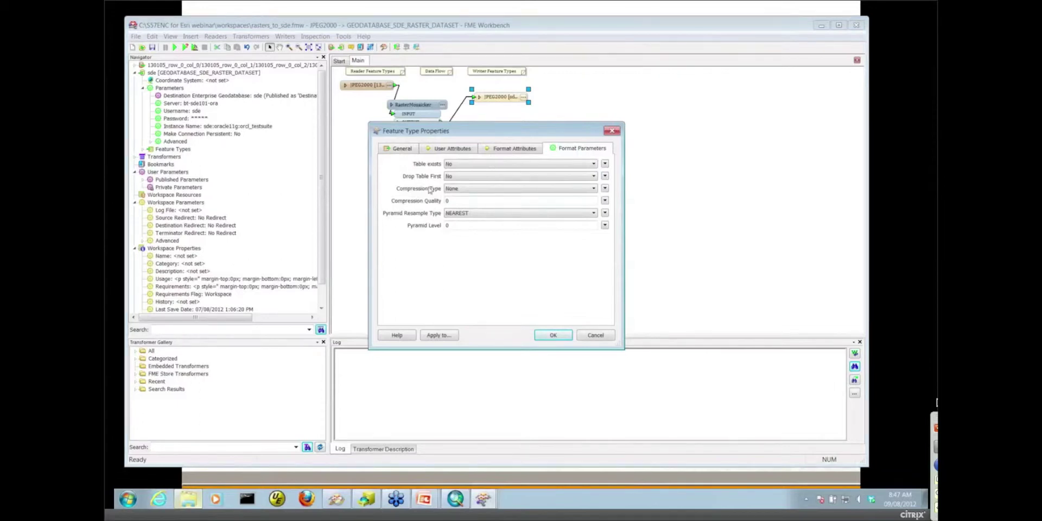
click(490, 189)
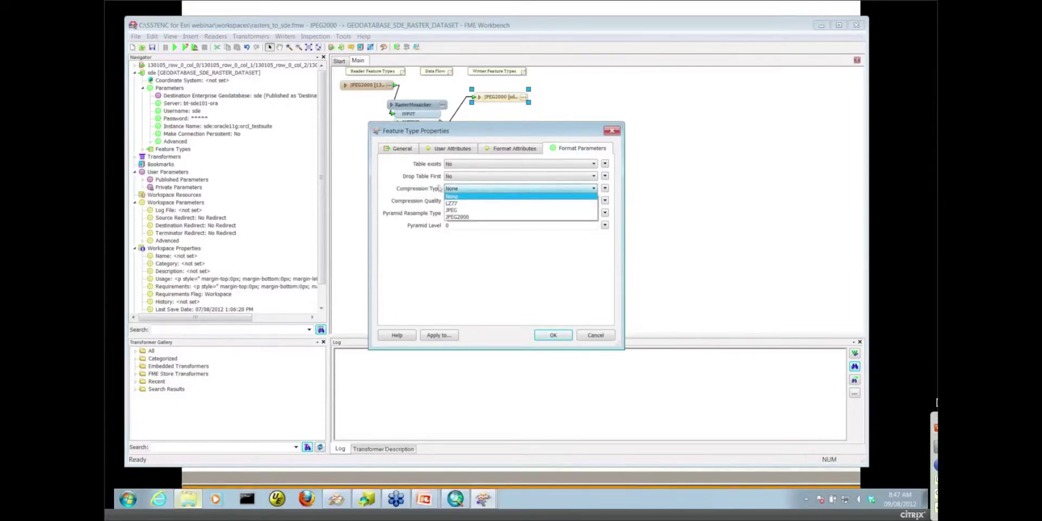
click(417, 191)
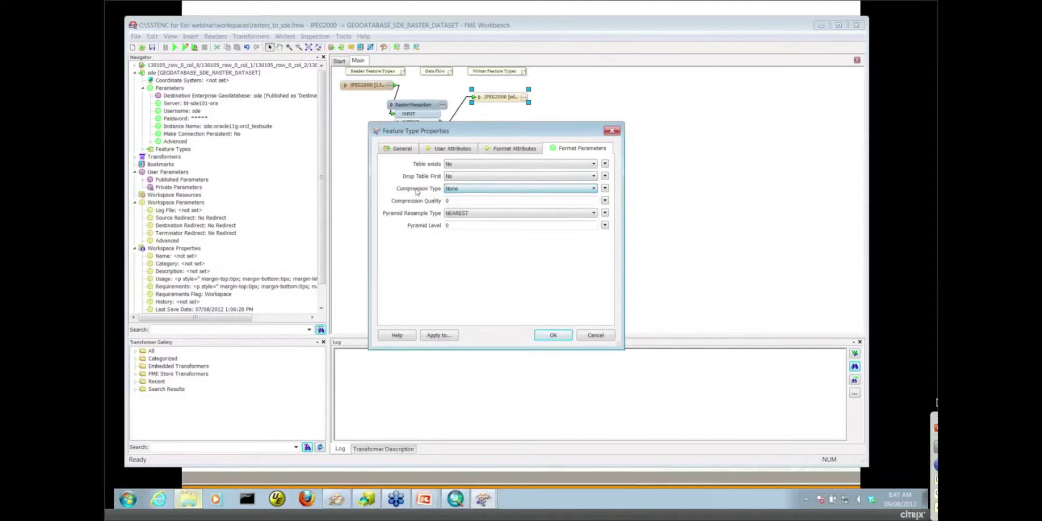
click(468, 214)
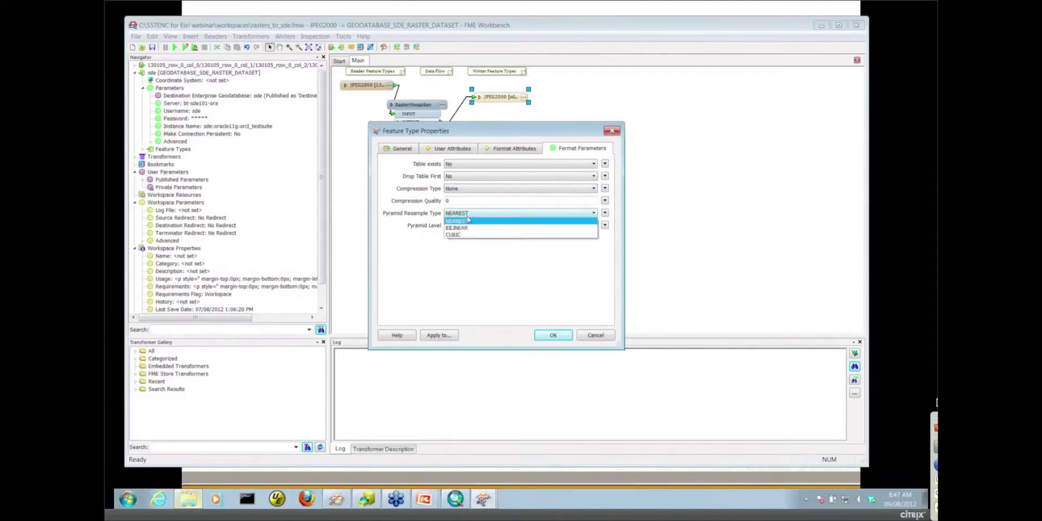
click(419, 217)
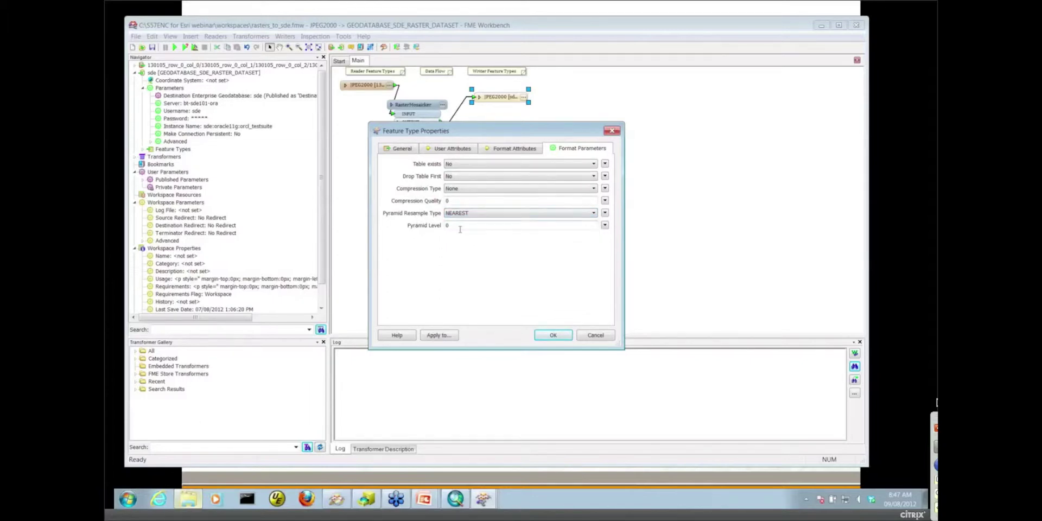
Step: Rename the writer feature type from JPEG2000 to RasterDemo
click(551, 335)
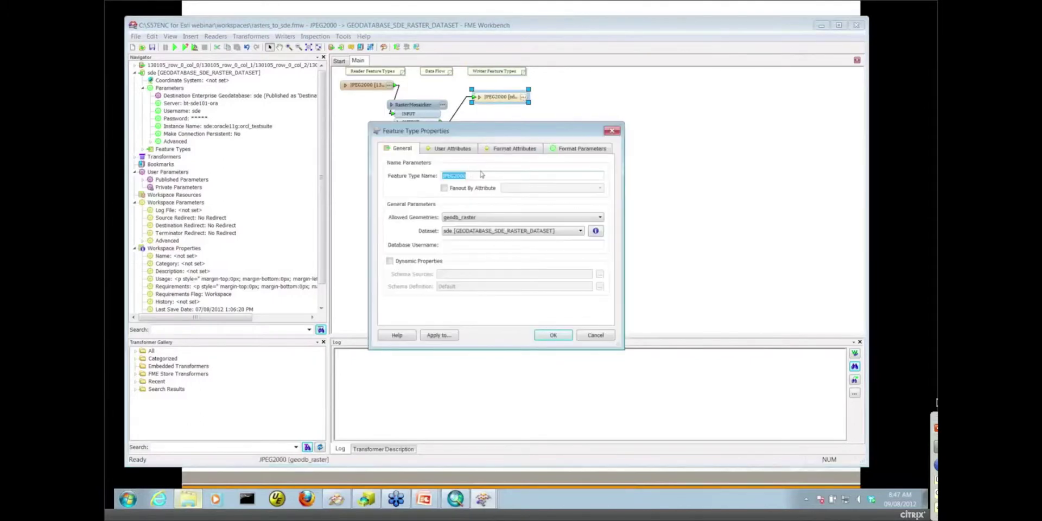
text(RasterDemo)
click(563, 335)
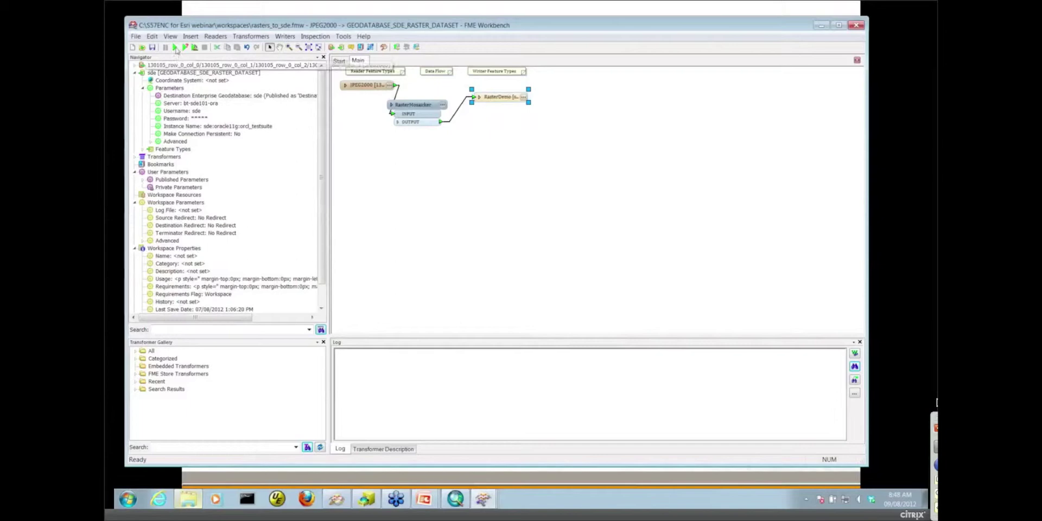
Step: Run the translation to mosaic the four JPEG2000 tiles into the SDE RasterDemo dataset
click(175, 47)
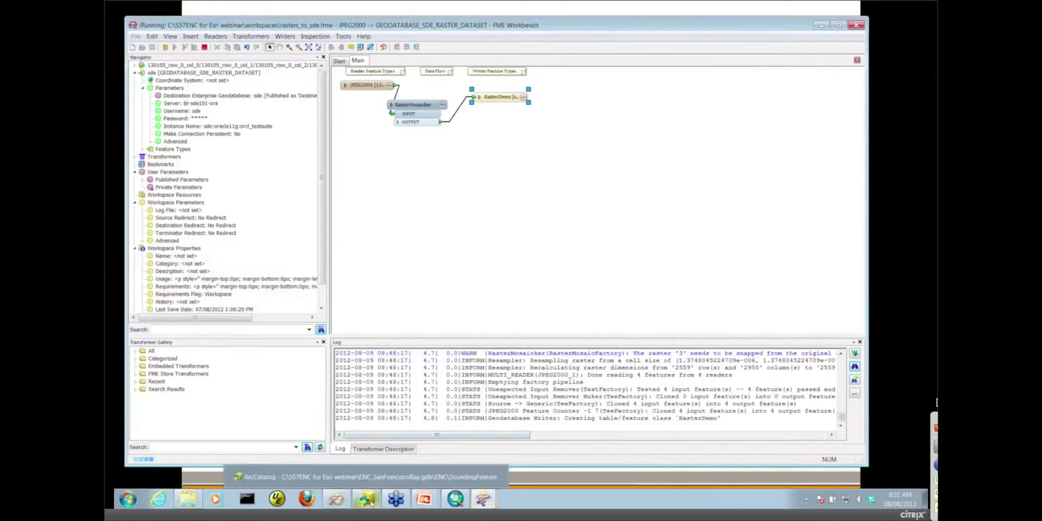
Step: Bring ArcCatalog forward, collapse the ENC dataset in the Catalog Tree, and move the window up
click(380, 482)
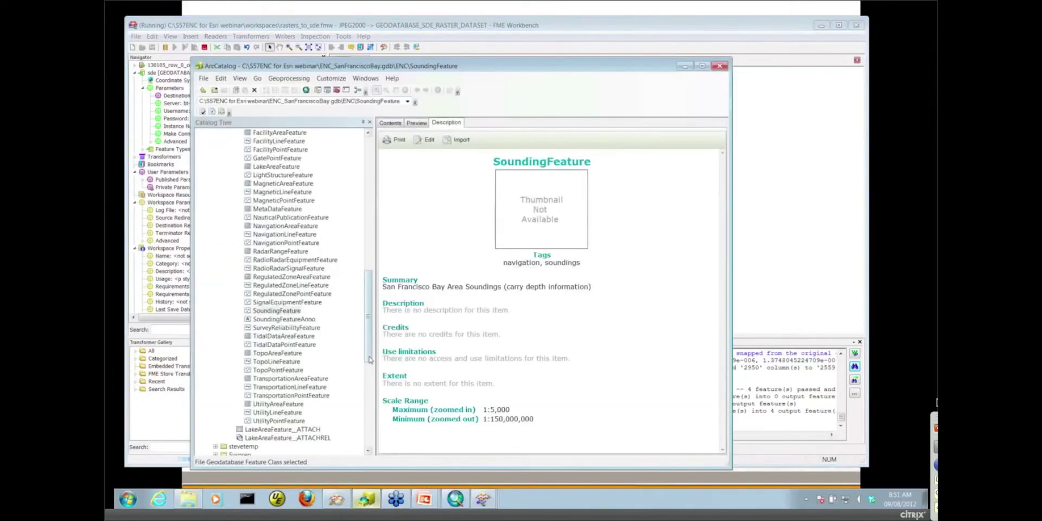
scroll(371, 360, up, 9)
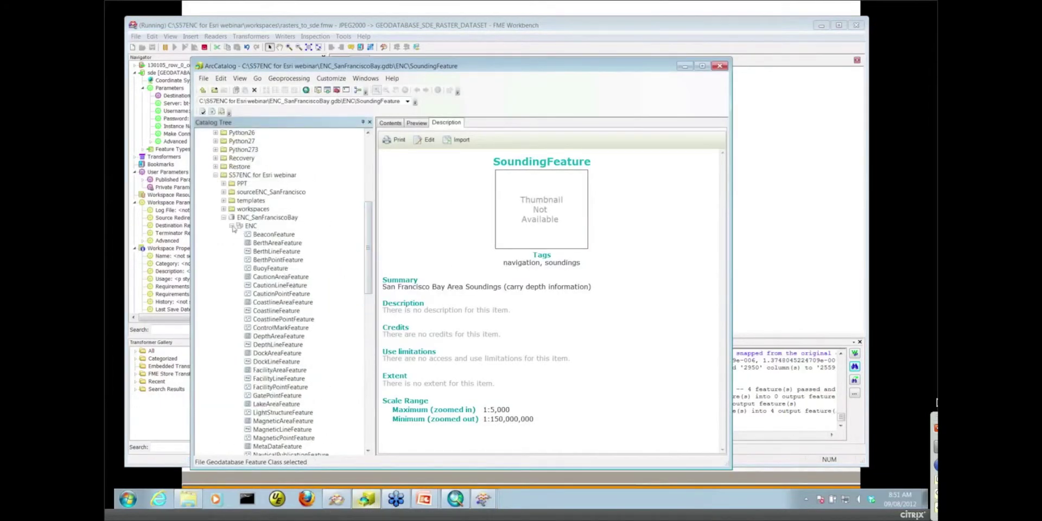
click(231, 226)
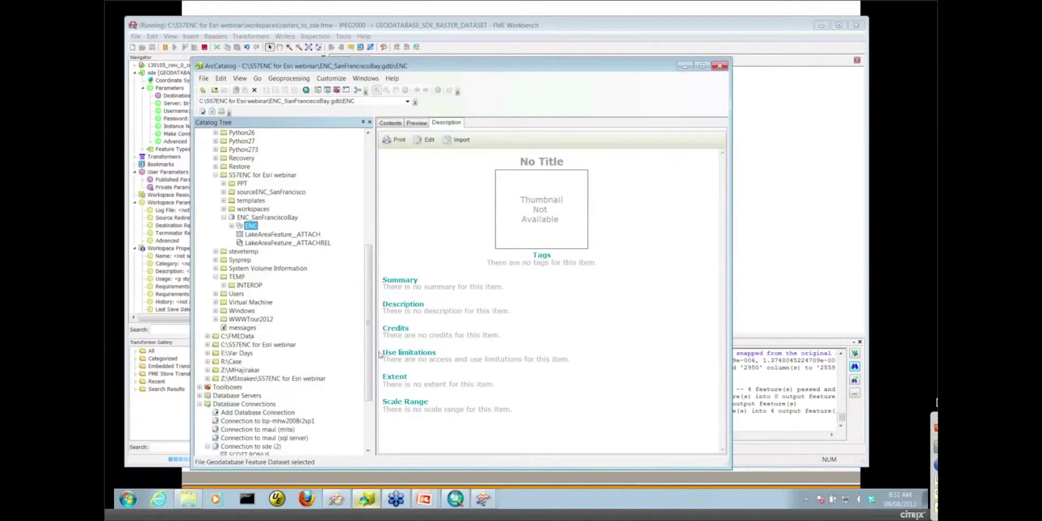
drag(368, 347, 369, 392)
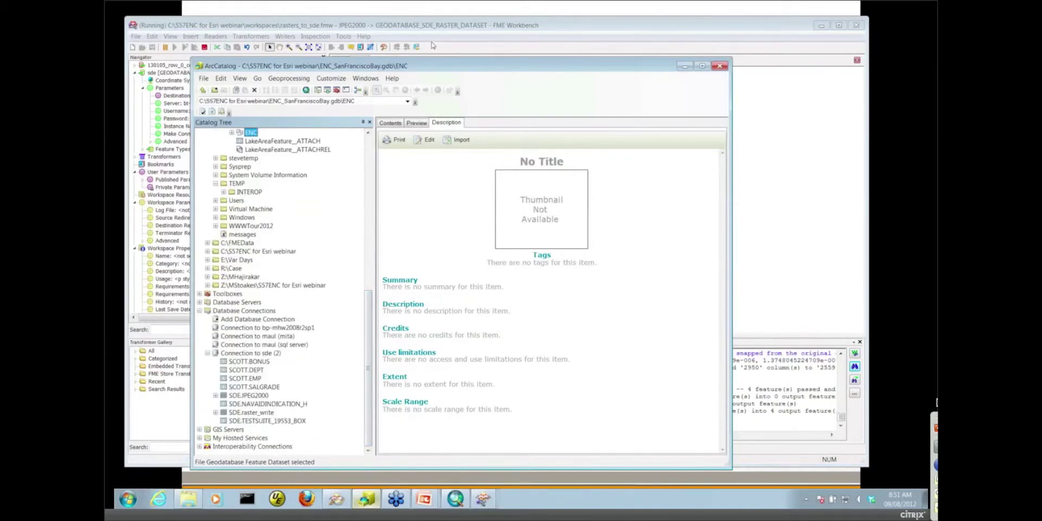
drag(429, 66, 527, 20)
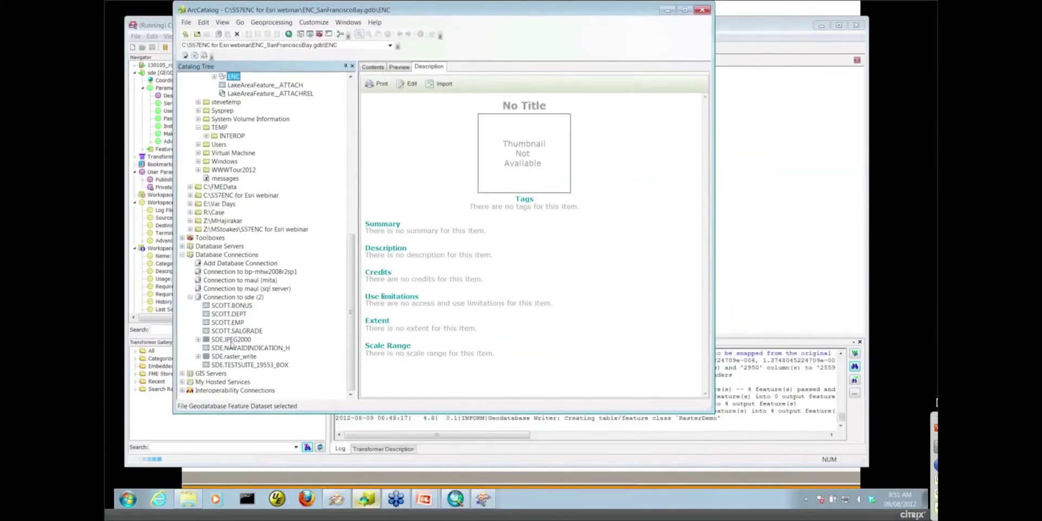
Step: Preview the SDE.JPEG2000 raster under Connection to sde (2), dismissing the pyramids prompt
click(244, 340)
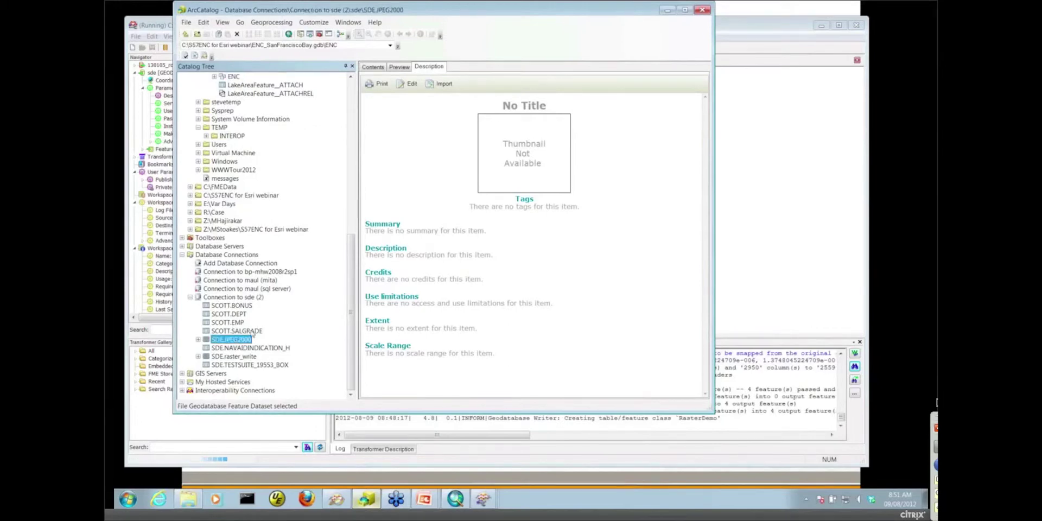
click(399, 67)
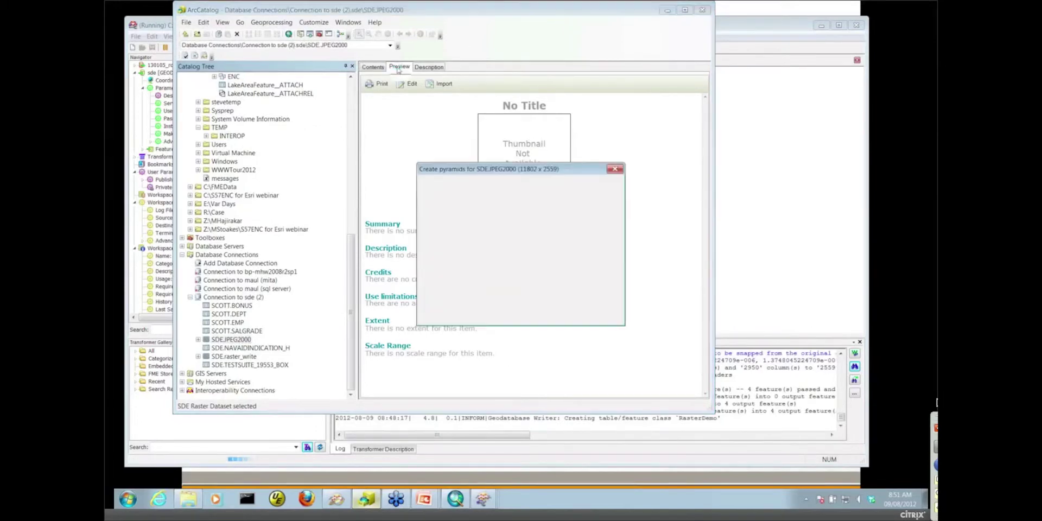
click(559, 236)
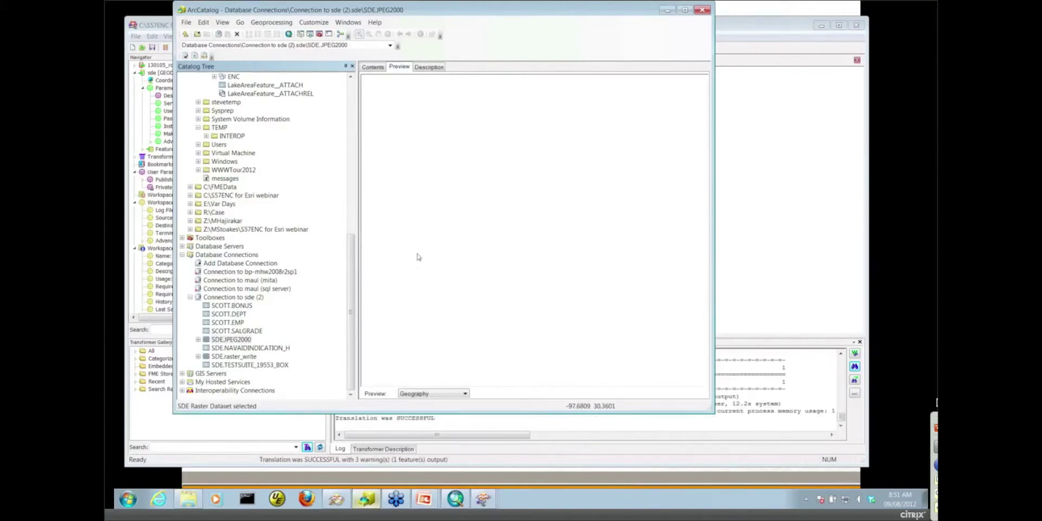
Step: Refresh Connection to sde (2), preview SDE.RasterDemo without building pyramids, then minimize ArcCatalog
right_click(238, 297)
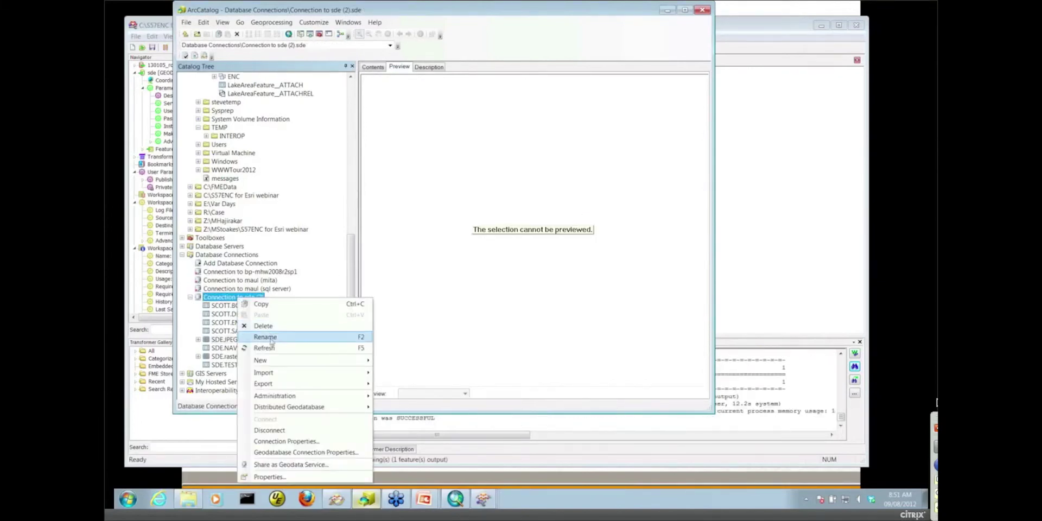
click(269, 348)
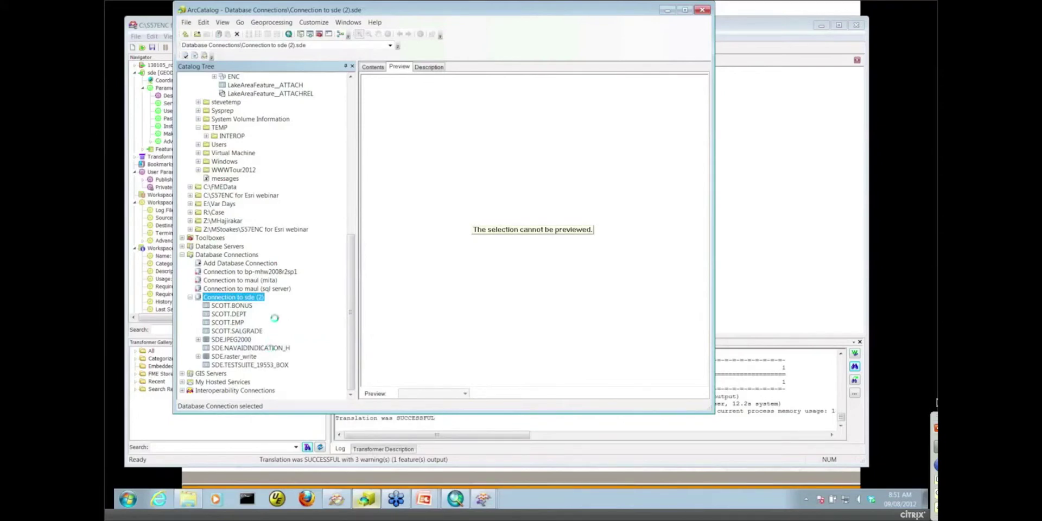
scroll(347, 366, down, 5)
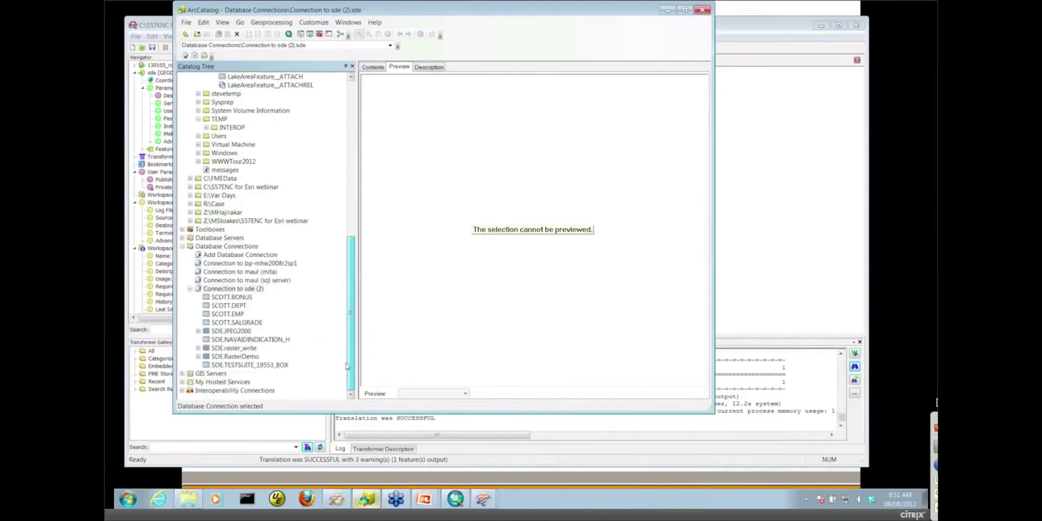
click(248, 357)
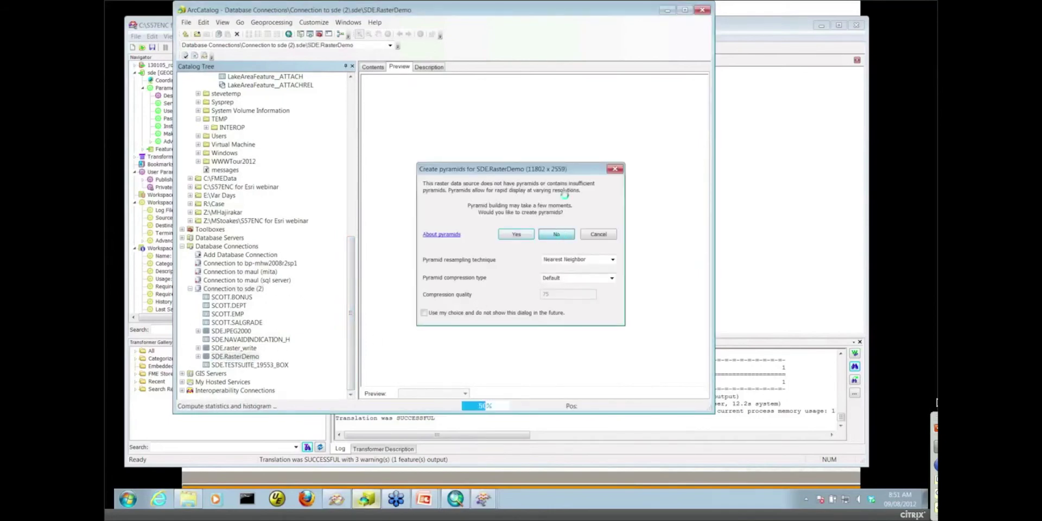
key(Return)
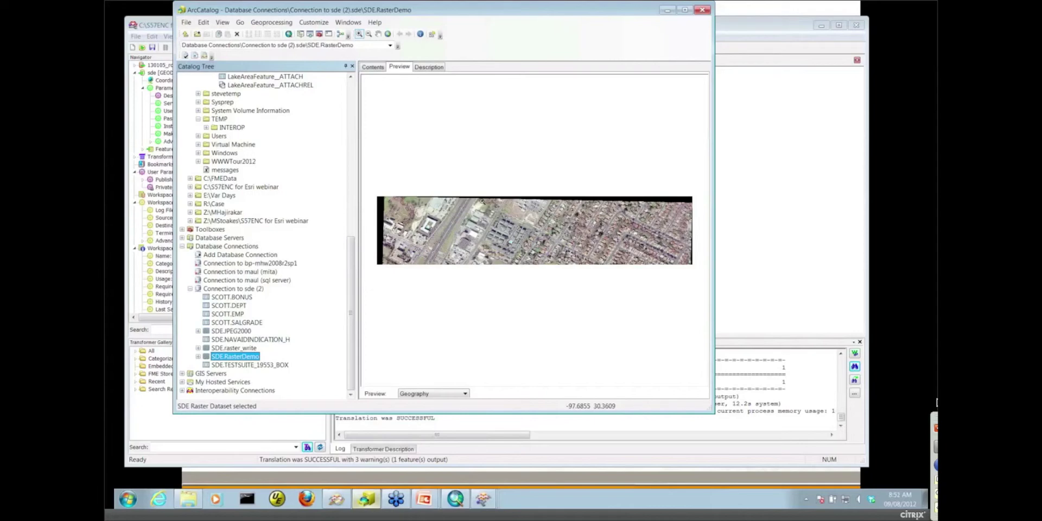
click(667, 10)
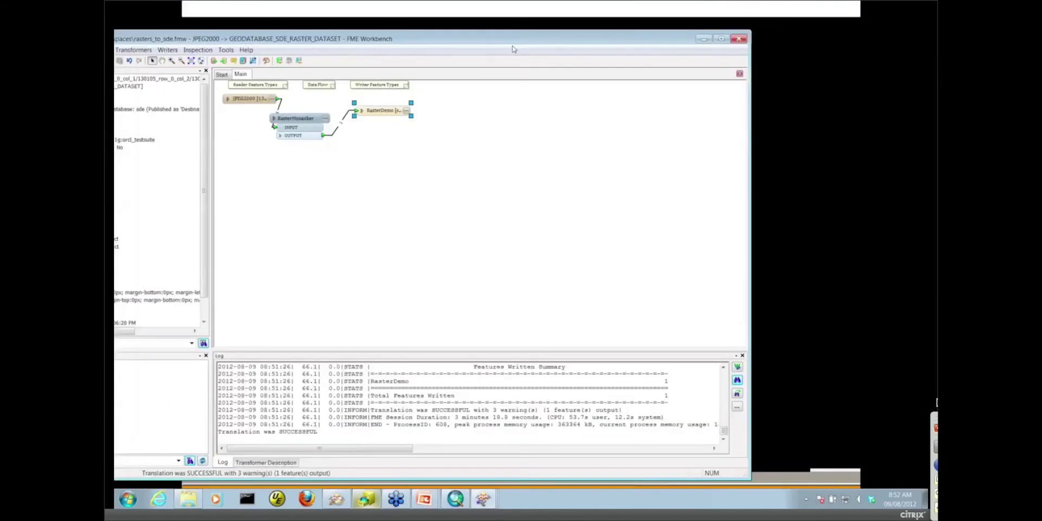